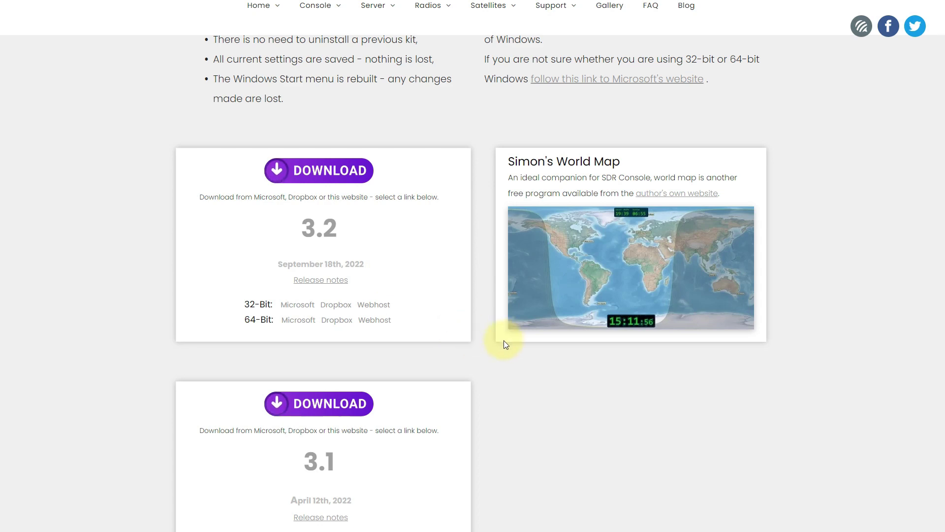
# Step: Download the 64-bit installer of the current release from Dropbox on the program's download page
pyautogui.scroll(-12, 565, 400)
pyautogui.scroll(-3, 565, 401)
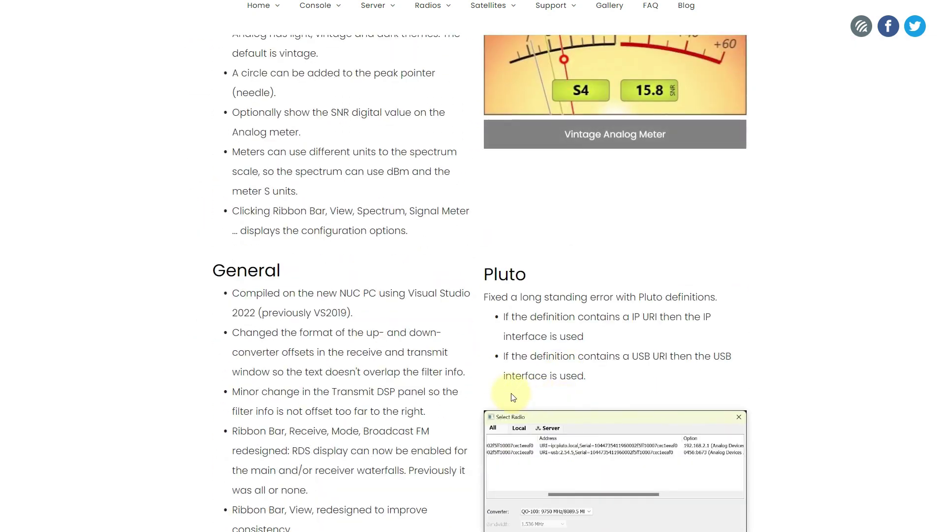
pyautogui.scroll(5, 513, 392)
pyautogui.scroll(-15, 561, 448)
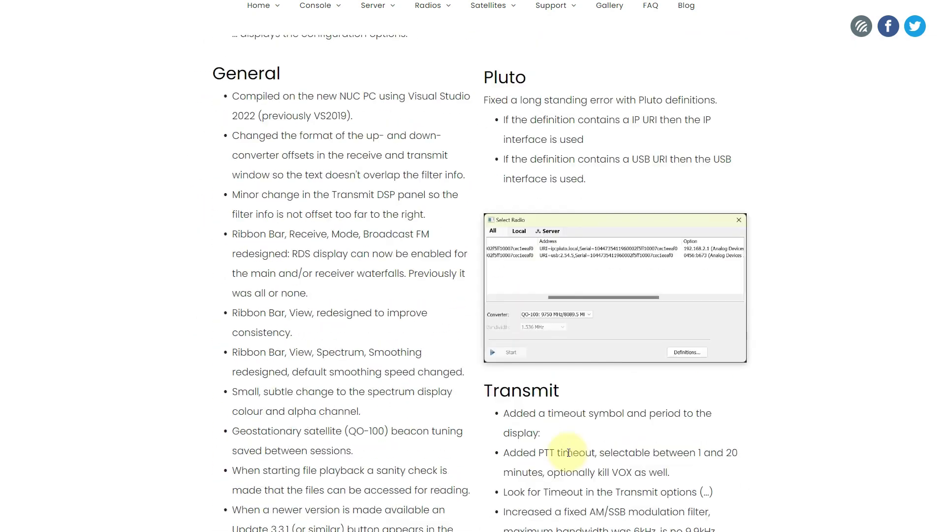
pyautogui.scroll(3, 545, 412)
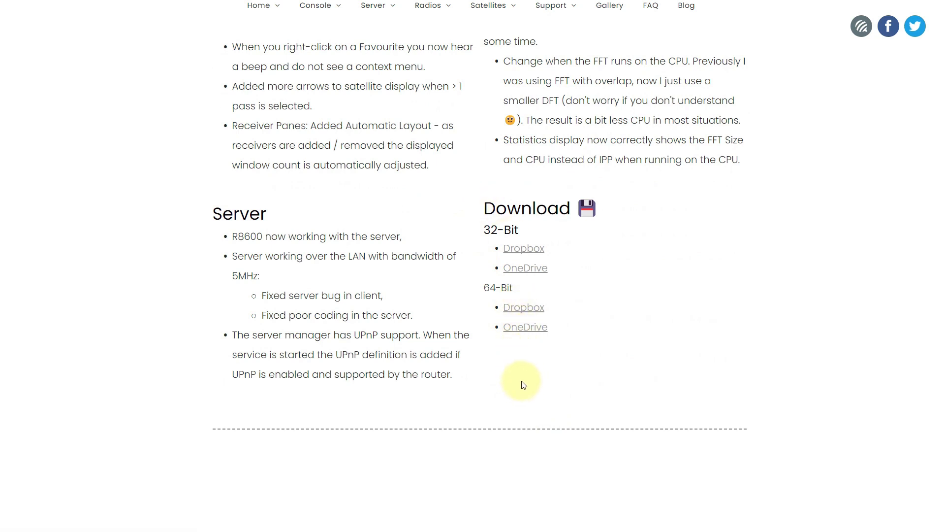
pyautogui.click(526, 310)
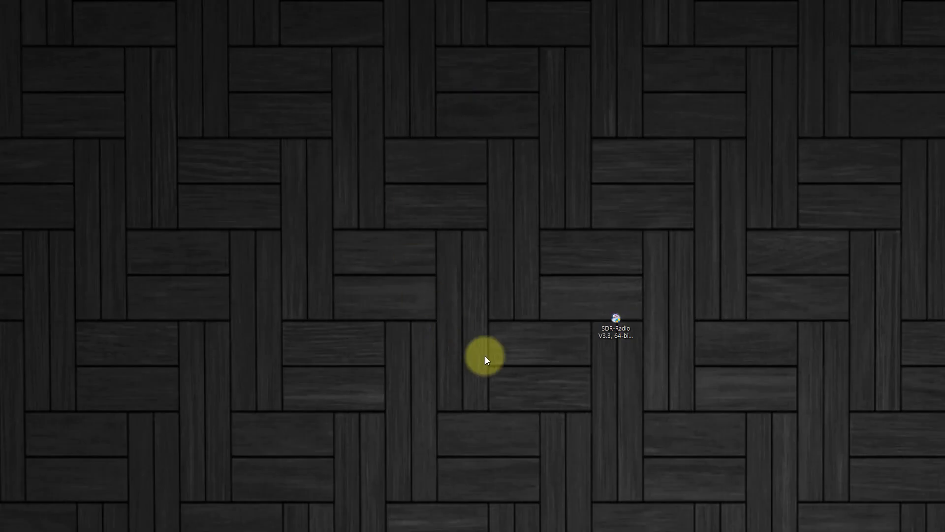
# Step: Move the SDR-Radio V3.3 64-bit installer to the middle of the desktop, then launch it and centre its setup window
pyautogui.moveTo(619, 321); pyautogui.dragTo(453, 250)
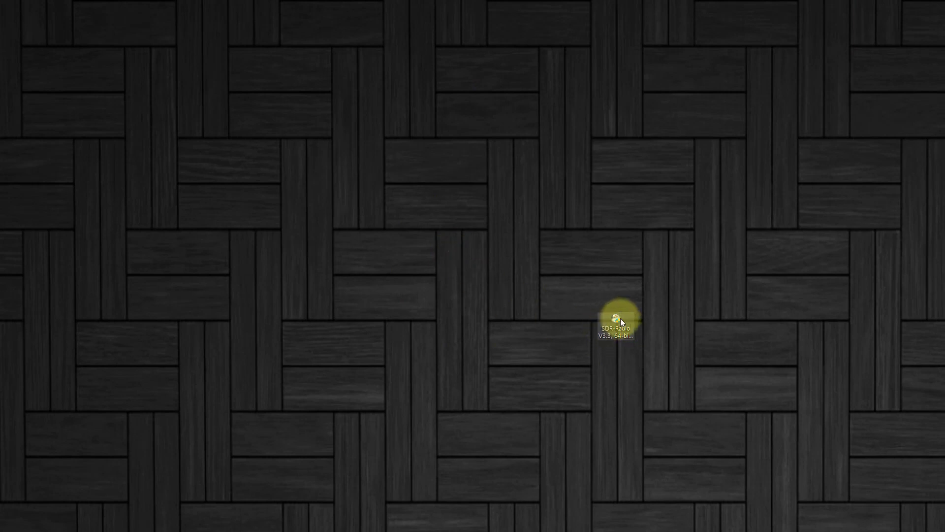
pyautogui.moveTo(620, 318); pyautogui.dragTo(472, 253)
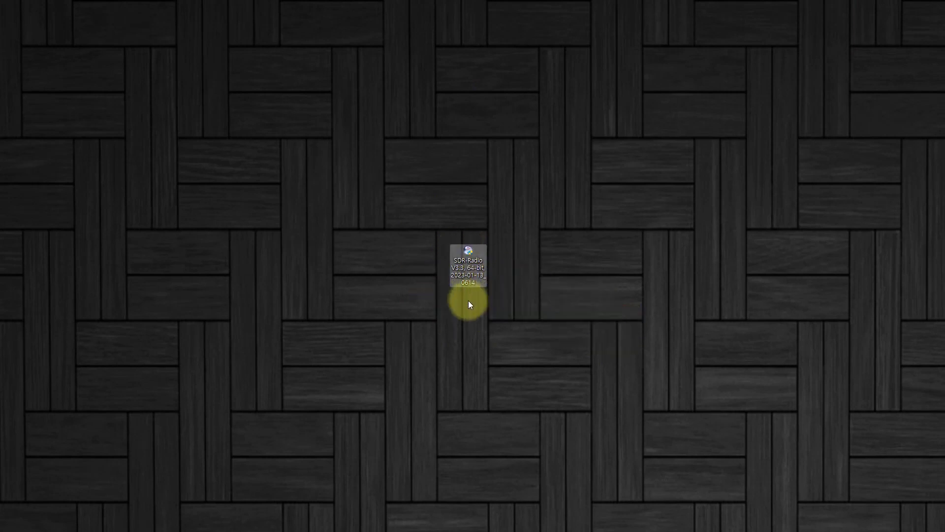
pyautogui.doubleClick(467, 278)
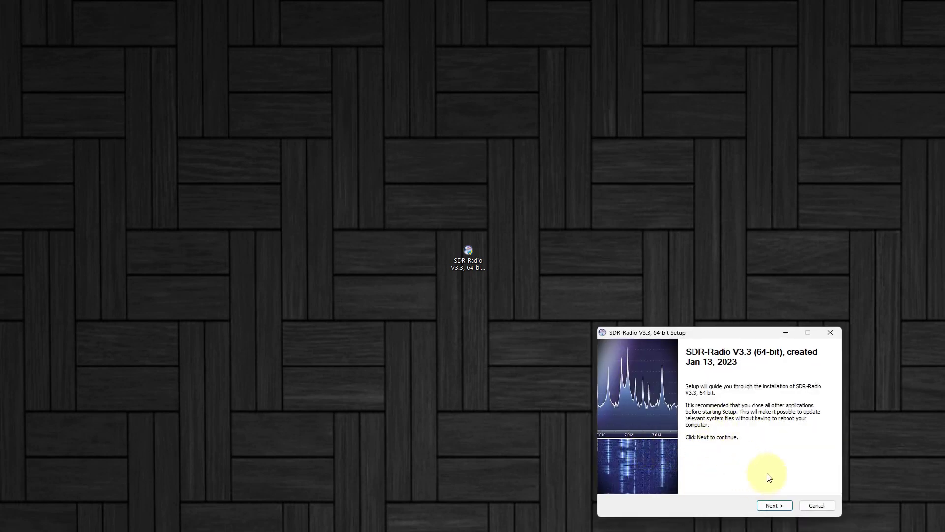
pyautogui.moveTo(727, 337); pyautogui.dragTo(539, 234)
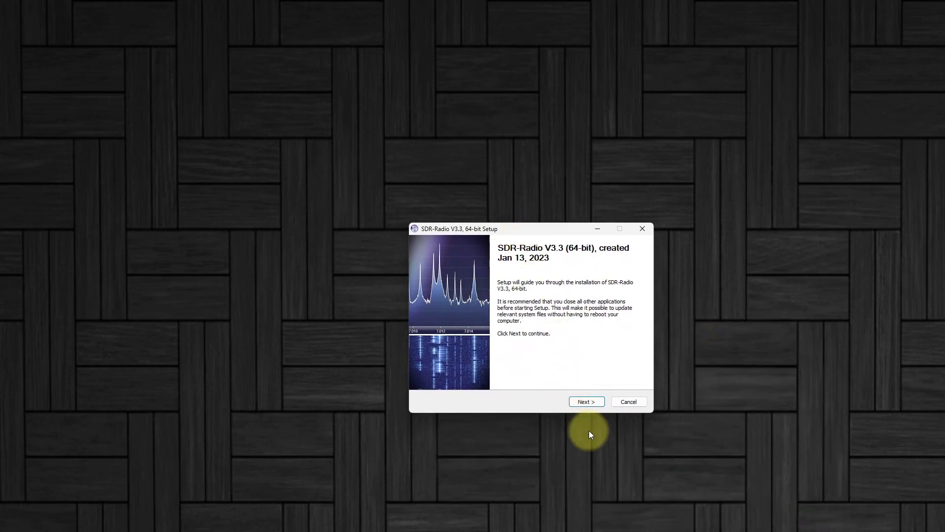
# Step: Accept the licence, leave out the Quick Launch Icon, and start installing for anyone using this computer
pyautogui.click(593, 401)
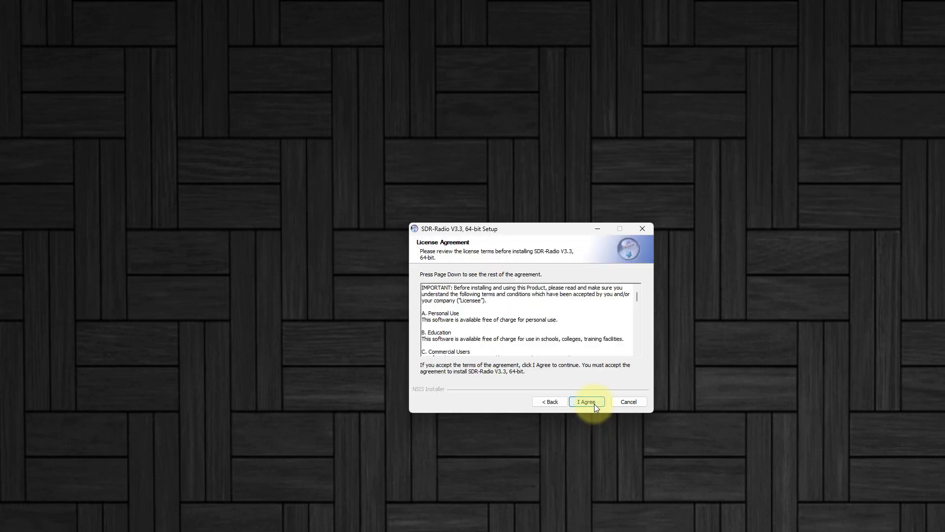
pyautogui.click(587, 401)
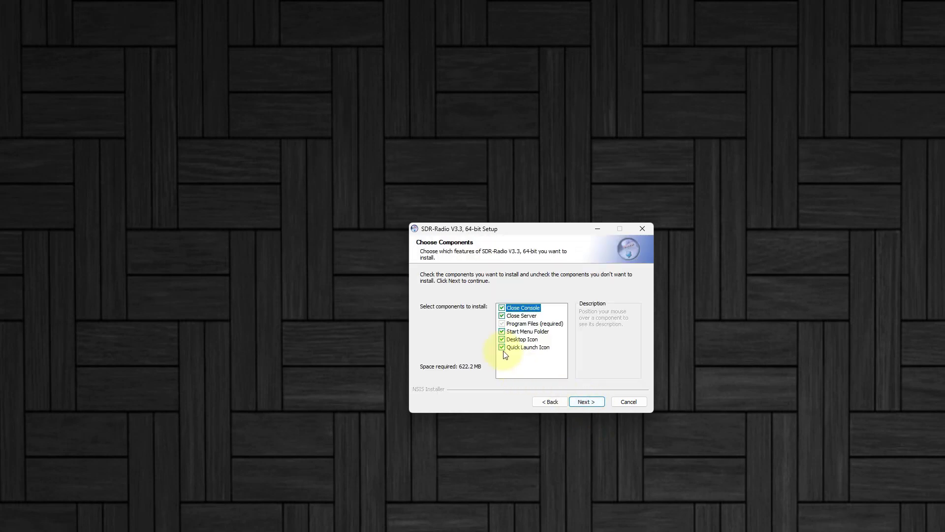
pyautogui.click(502, 347)
pyautogui.click(593, 402)
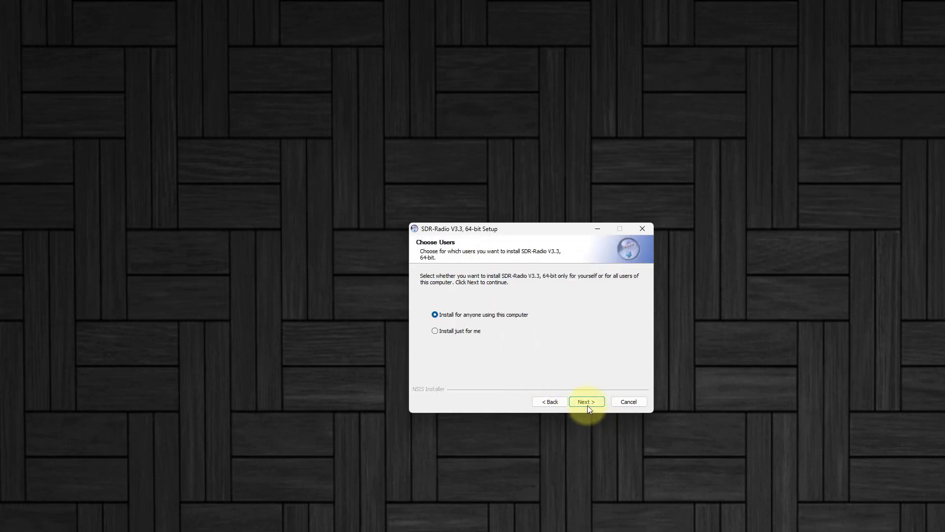
pyautogui.click(587, 402)
pyautogui.click(589, 402)
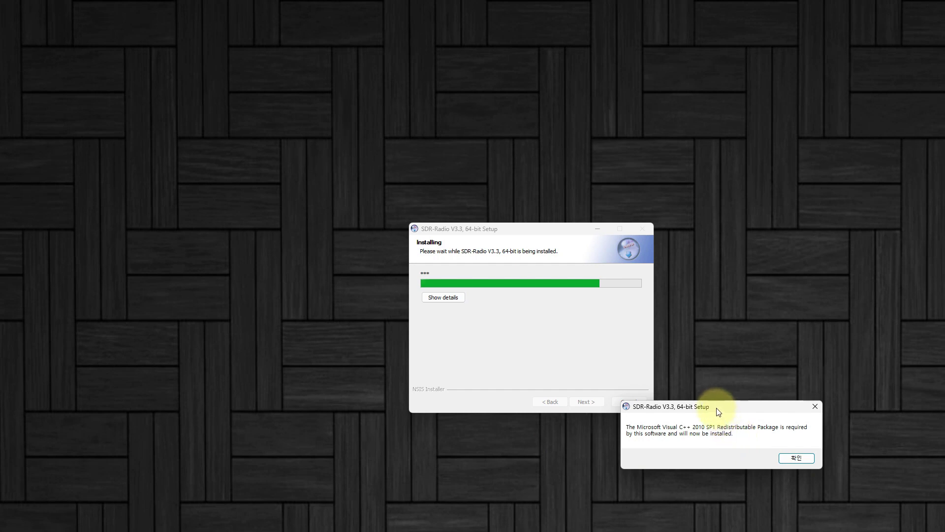
# Step: Approve the required Microsoft Visual C++ redistributable packages and finish the setup with the option to start the program now
pyautogui.moveTo(719, 406); pyautogui.dragTo(545, 340)
pyautogui.click(615, 378)
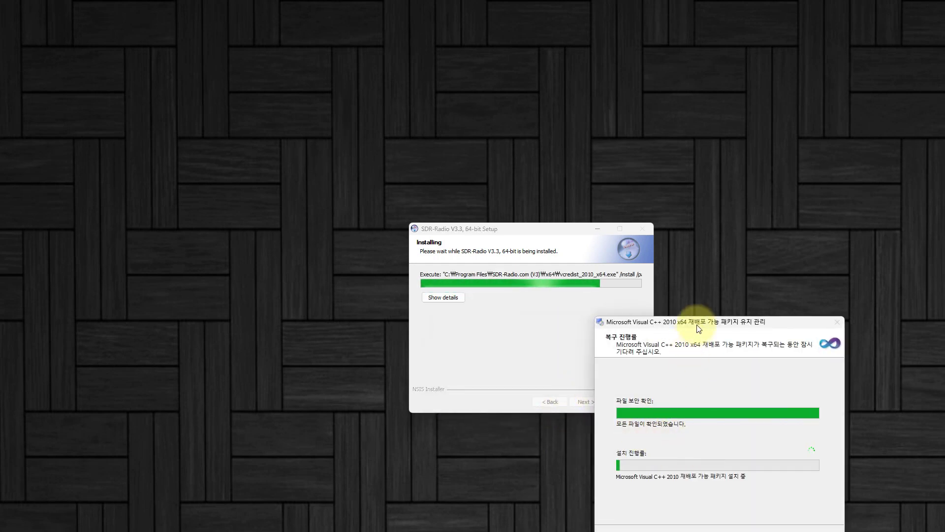
pyautogui.moveTo(696, 324); pyautogui.dragTo(605, 258)
pyautogui.click(790, 459)
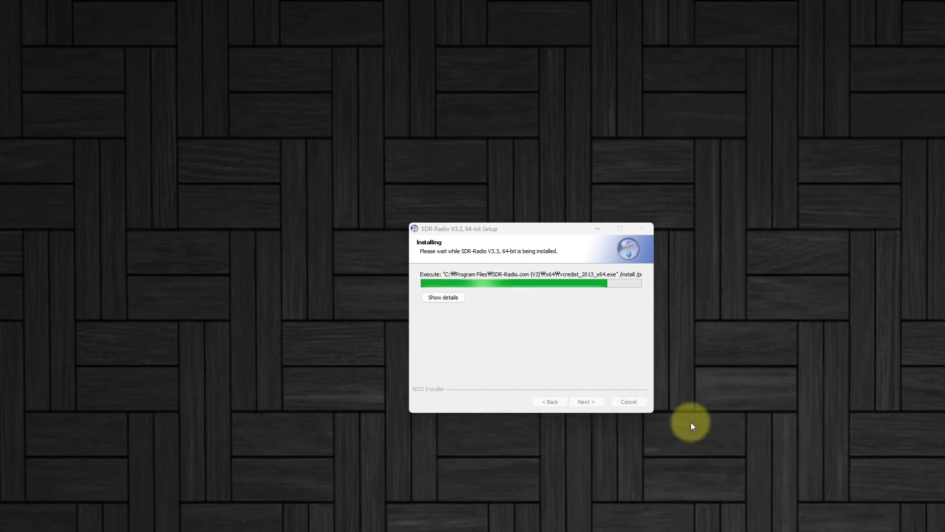
pyautogui.click(793, 458)
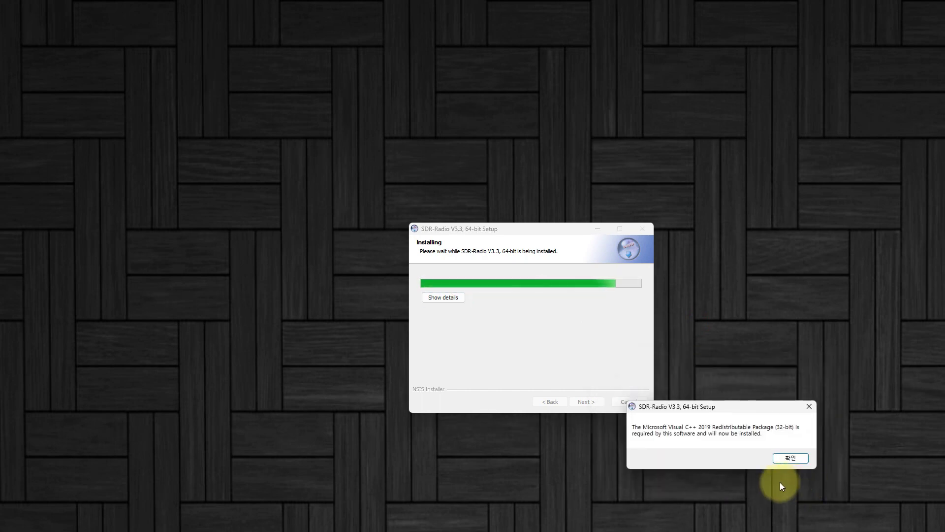
pyautogui.click(789, 458)
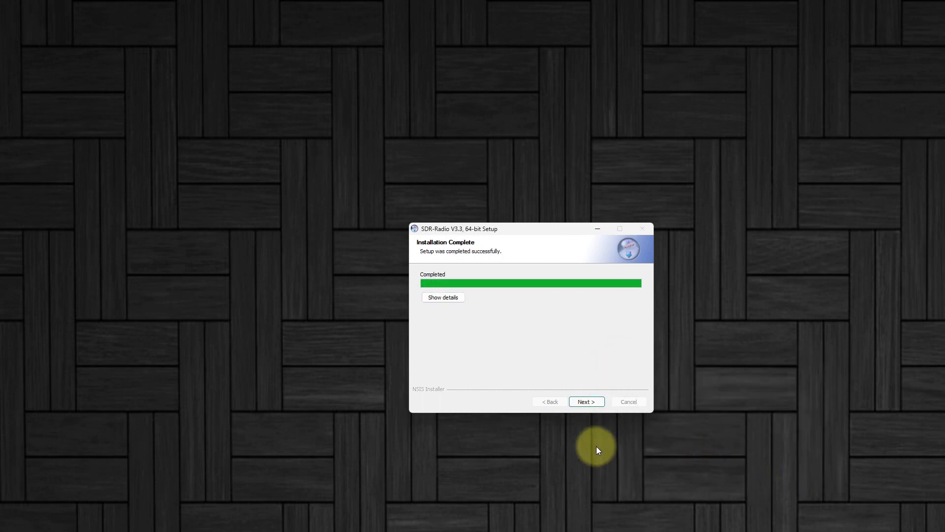
pyautogui.click(592, 401)
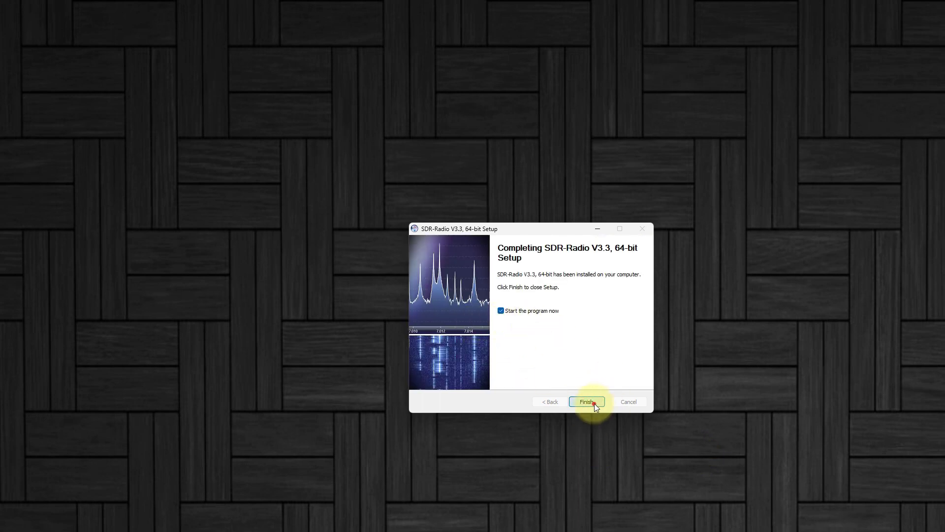
pyautogui.click(595, 403)
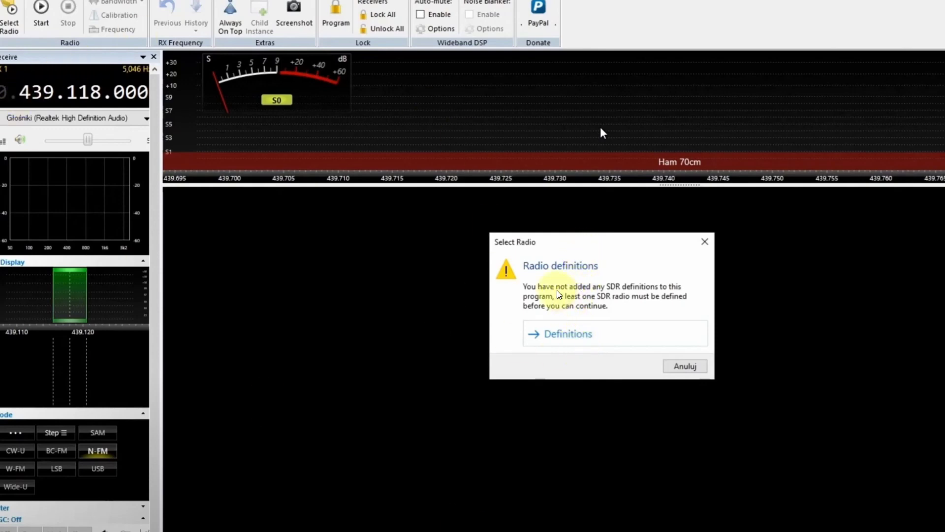
# Step: Open the radio definitions, search for an RTL Dongle over USB and add the found device to the list
pyautogui.click(565, 338)
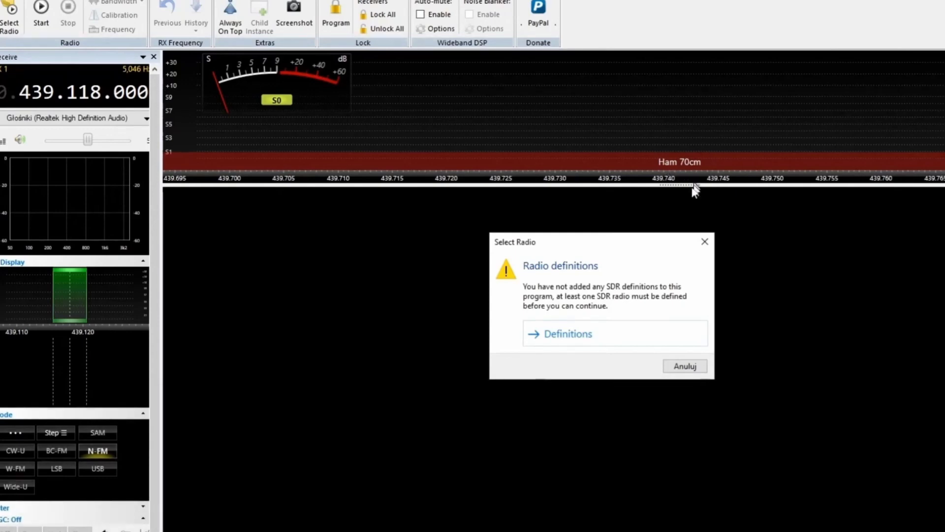
pyautogui.click(582, 338)
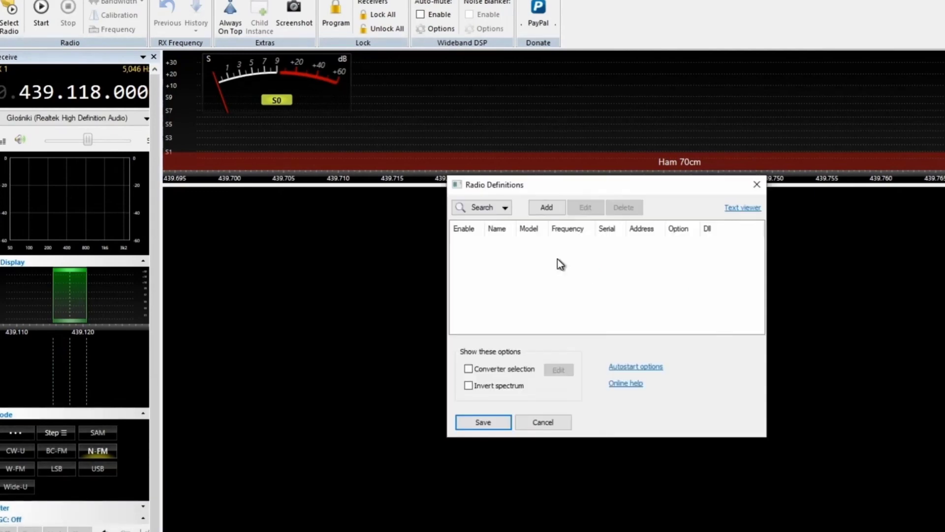
pyautogui.click(498, 211)
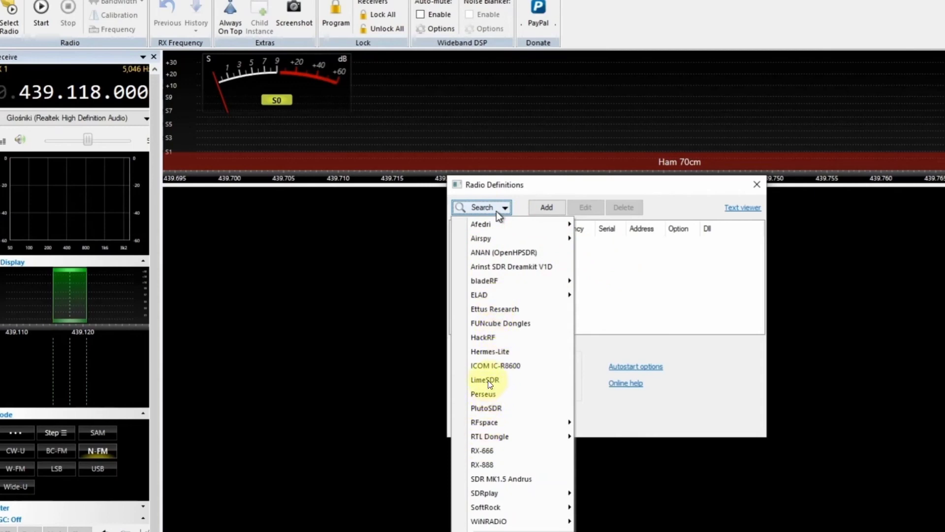
pyautogui.click(497, 437)
pyautogui.click(560, 437)
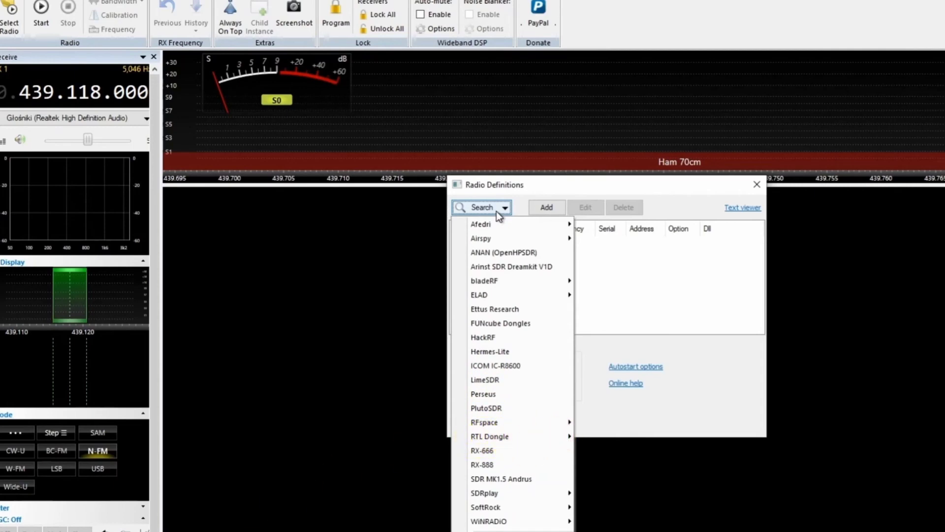
pyautogui.click(557, 261)
pyautogui.click(497, 212)
pyautogui.moveTo(514, 436)
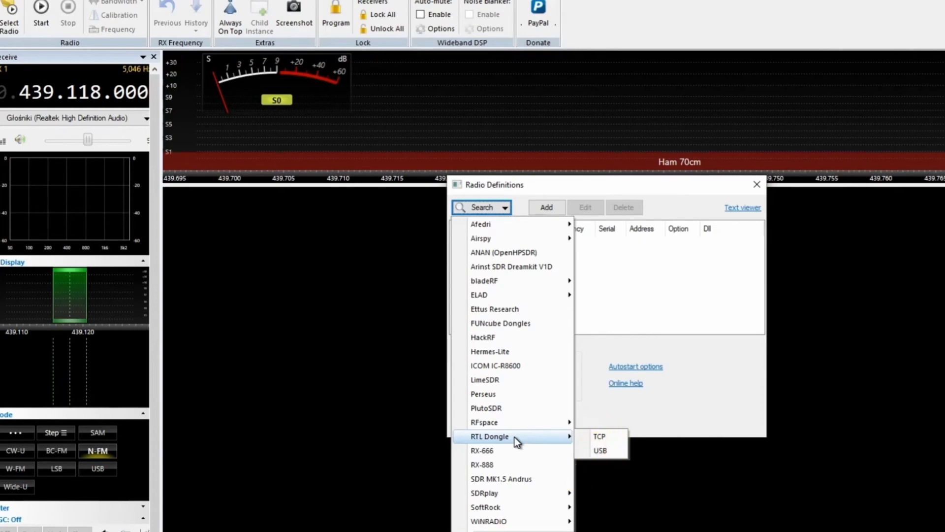
pyautogui.click(600, 451)
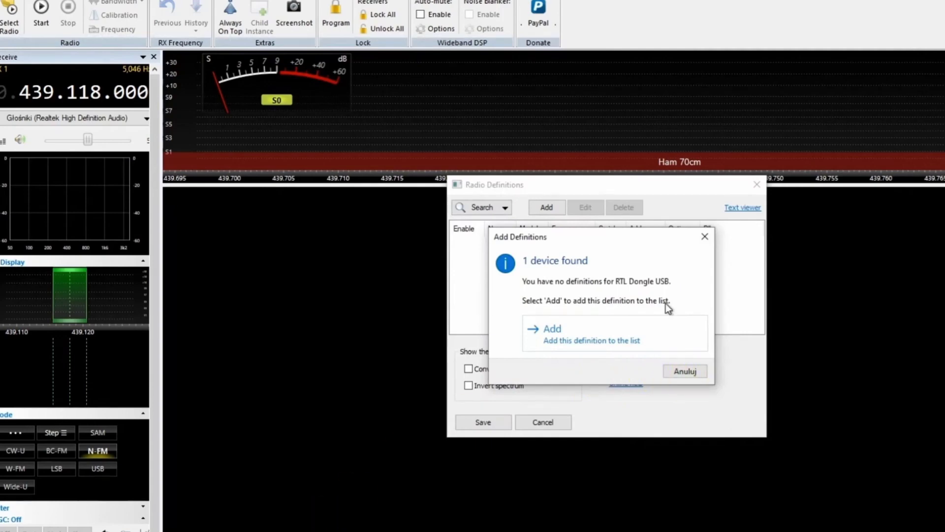
pyautogui.click(640, 328)
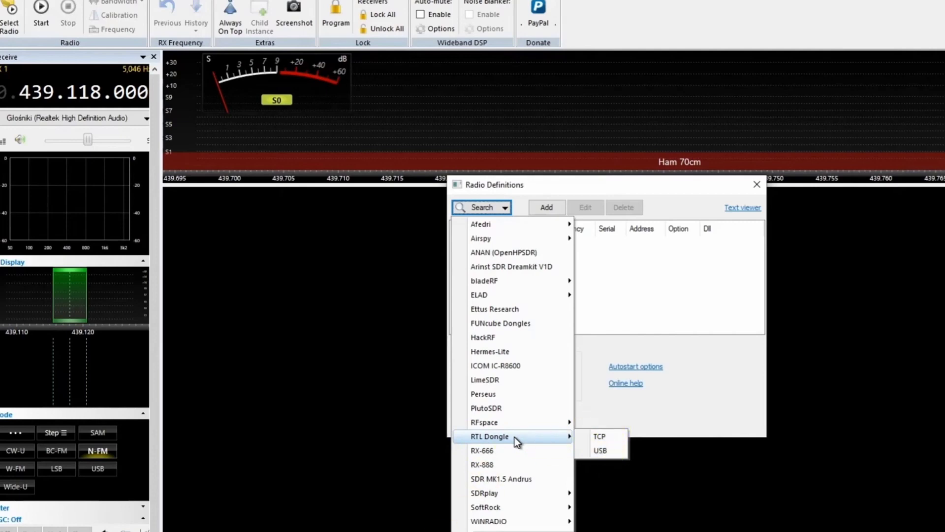
# Step: Repeat the USB search for an RTL Dongle, add its definition and save the radio definitions
pyautogui.click(600, 450)
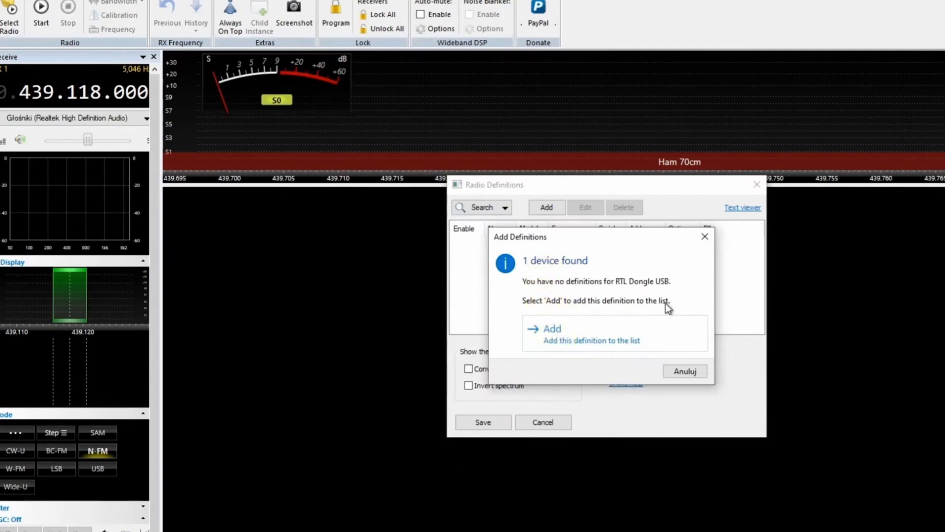
pyautogui.click(660, 329)
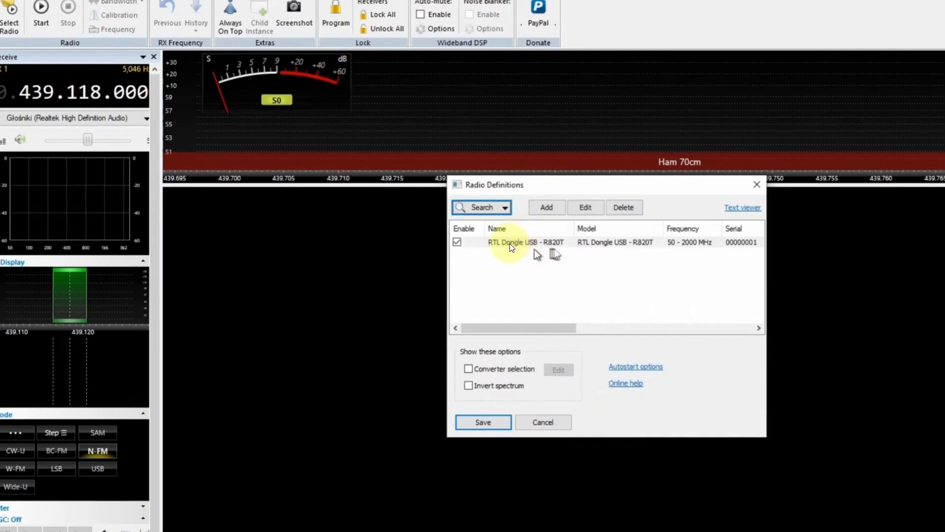
pyautogui.click(535, 244)
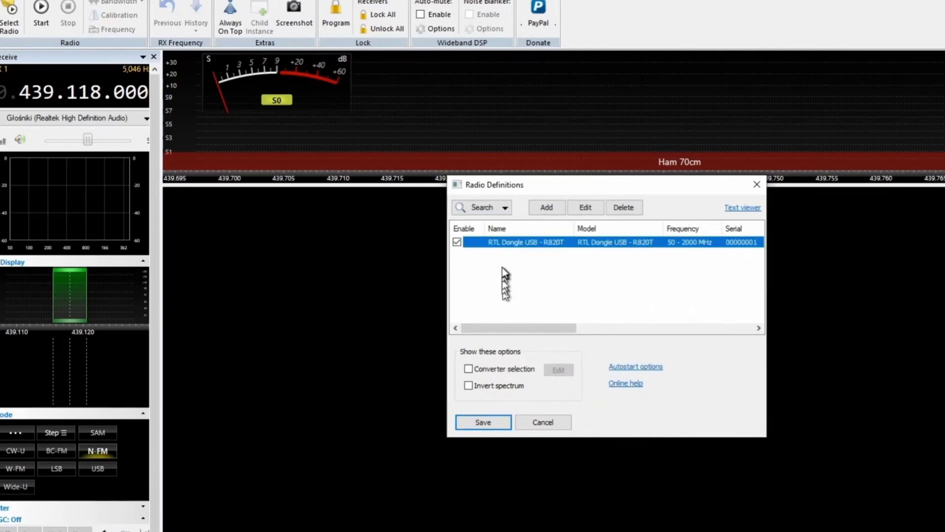
pyautogui.click(570, 426)
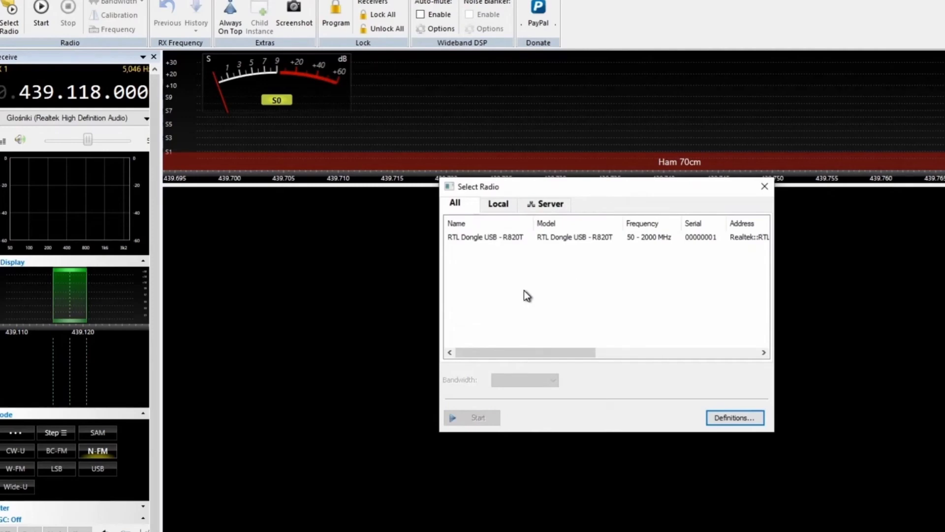
# Step: Move the Select Radio window clear and select RTL Dongle USB - R820T in the radio list
pyautogui.press('Down')
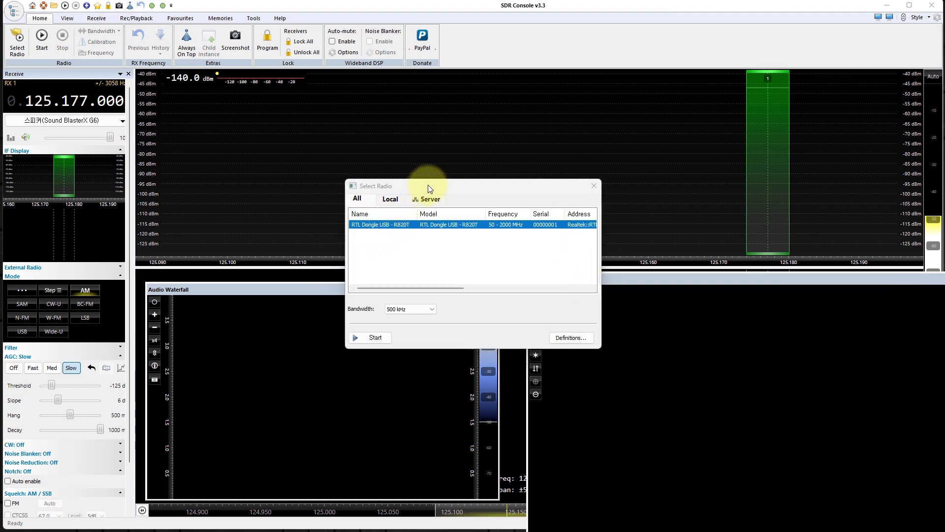
pyautogui.moveTo(427, 185); pyautogui.dragTo(455, 239)
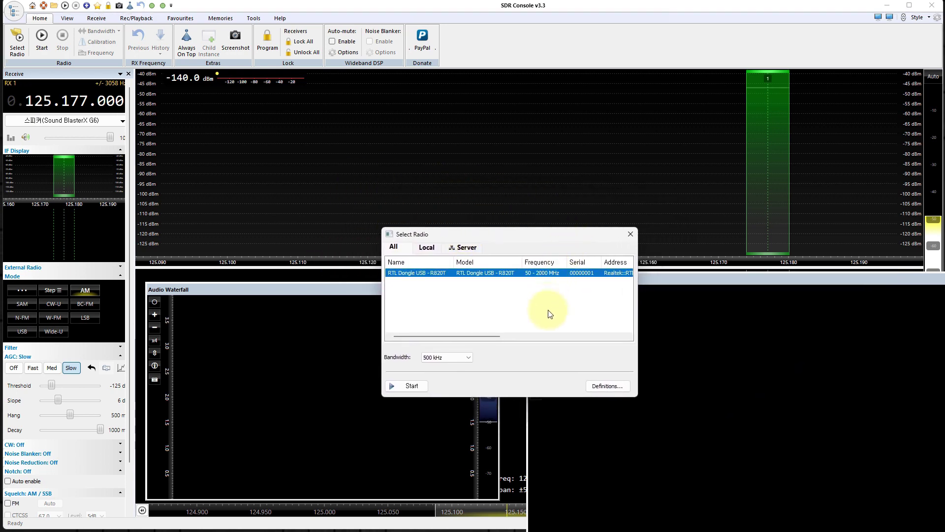
pyautogui.doubleClick(421, 278)
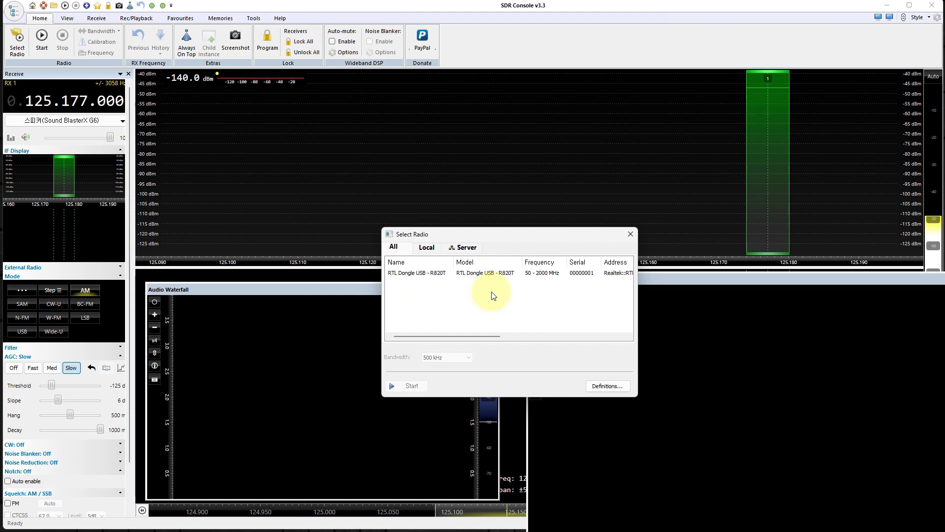
pyautogui.click(450, 275)
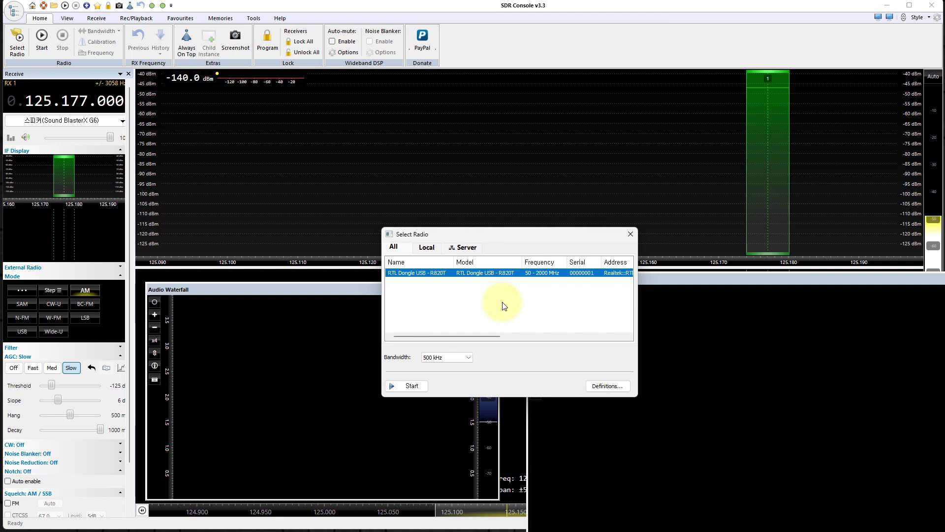
pyautogui.click(458, 308)
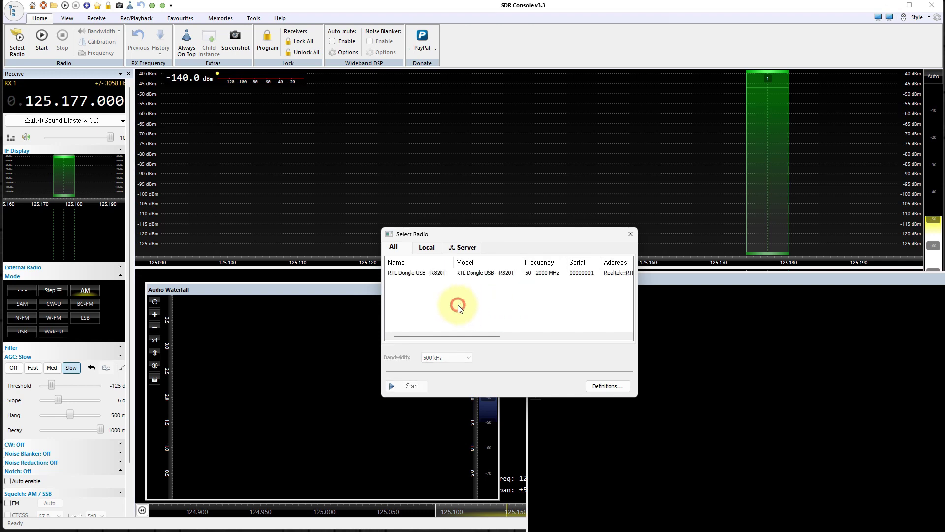
pyautogui.click(408, 275)
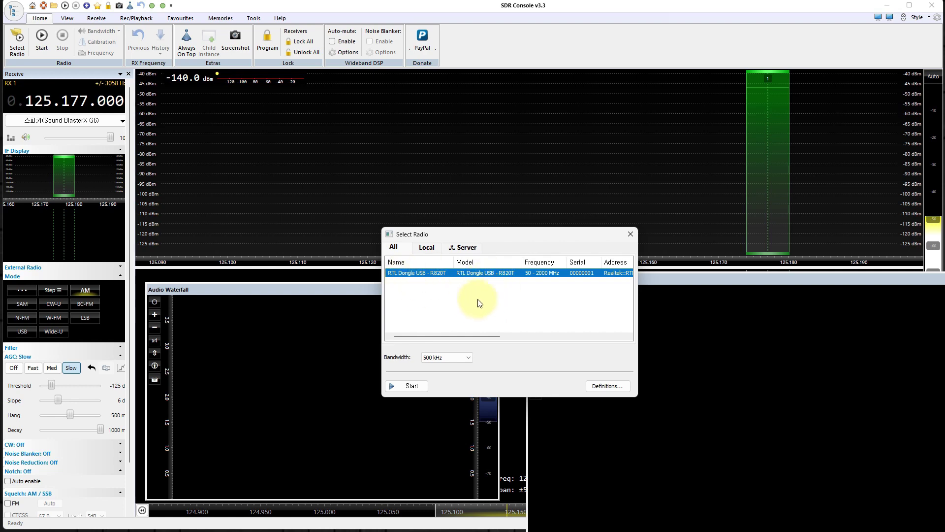
# Step: Start the RTL Dongle USB - R820T with 500 kHz bandwidth and close the 3D Waterfall and Audio Waterfall windows
pyautogui.click(407, 386)
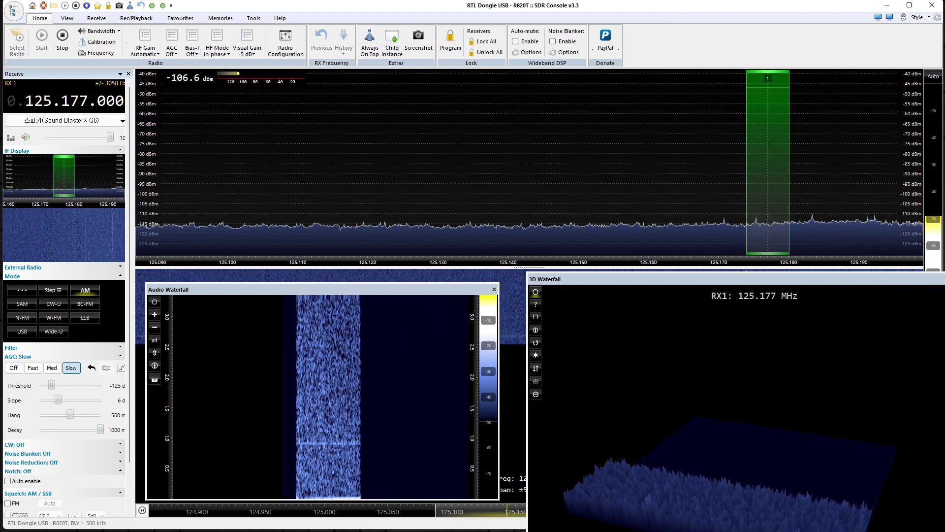
pyautogui.click(939, 279)
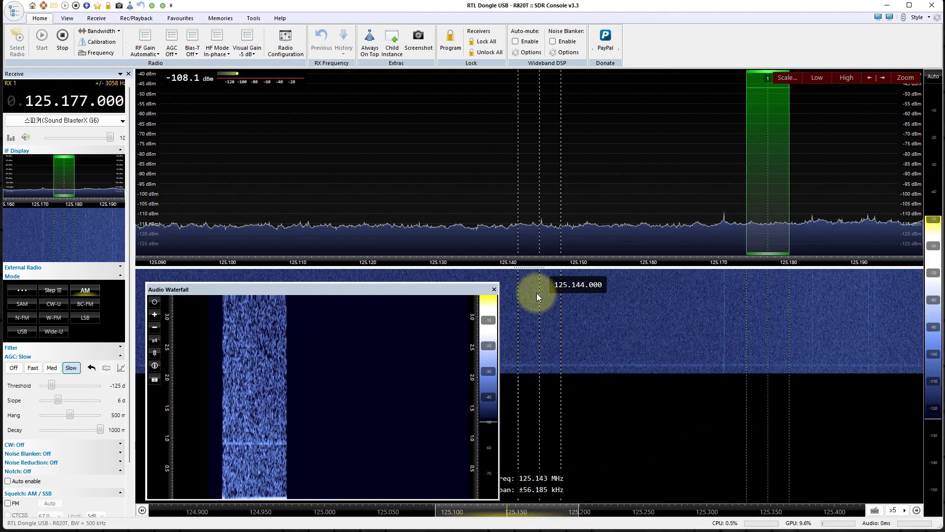
pyautogui.click(494, 289)
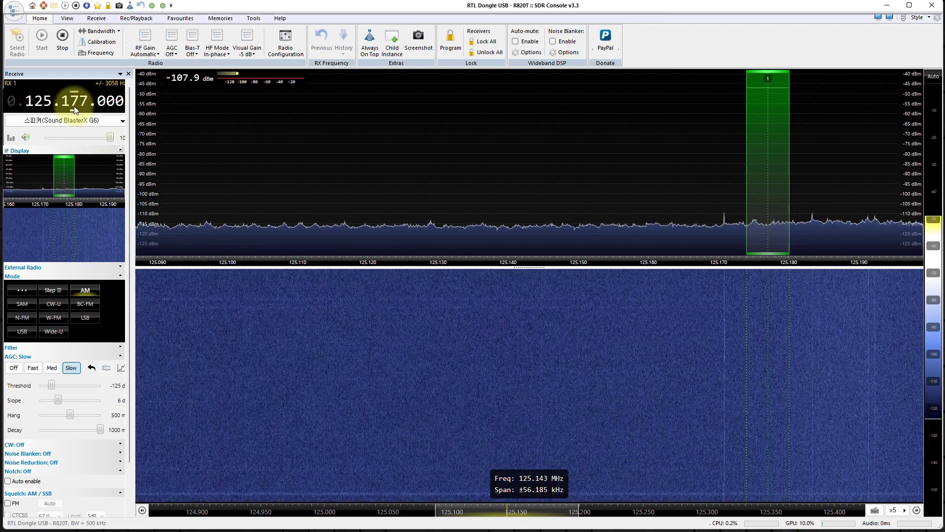
# Step: Tune the RX 1 receiver to 125.143.000 MHz
pyautogui.scroll(-2, 74, 103)
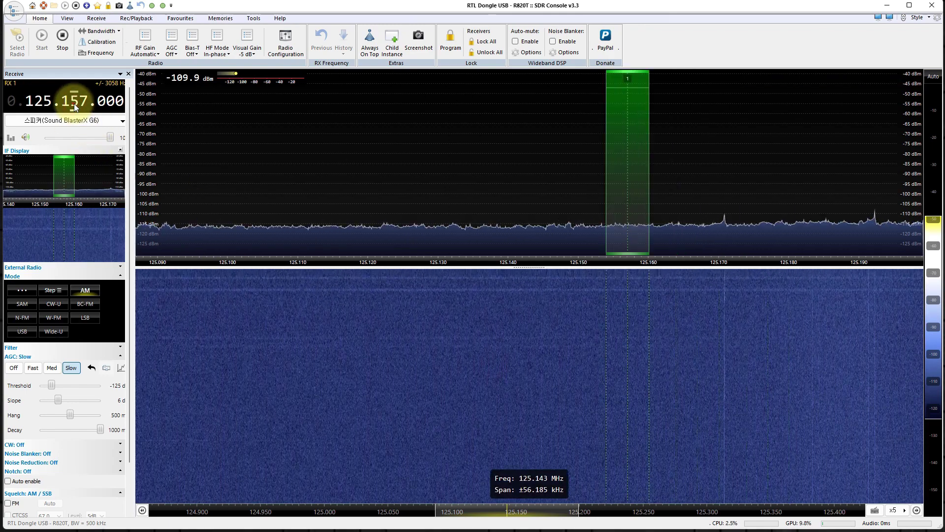
pyautogui.scroll(-1, 76, 106)
pyautogui.scroll(-3, 81, 103)
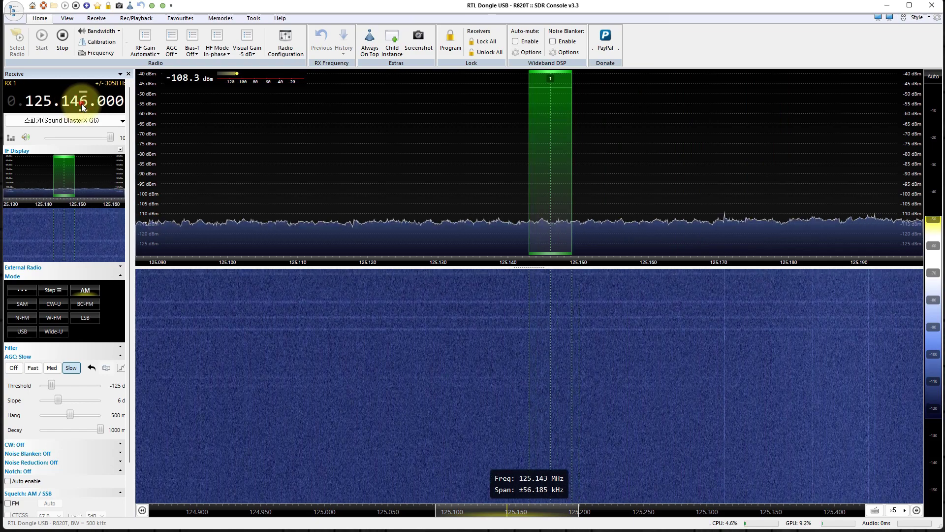
pyautogui.scroll(-1, 84, 107)
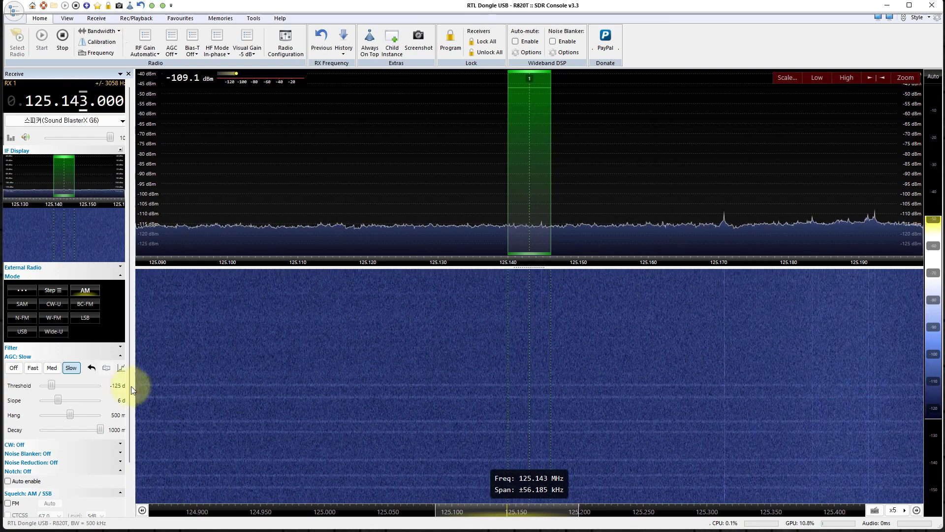
# Step: Widen the receive filter to about +/- 3759 Hz and set the AM / SSB squelch level to 46
pyautogui.moveTo(128, 355); pyautogui.dragTo(127, 430)
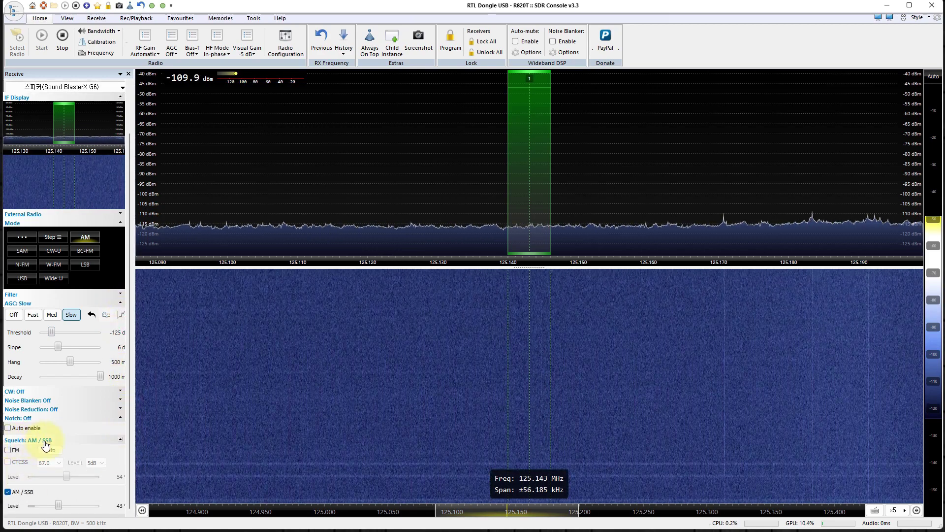
pyautogui.scroll(3, 20, 447)
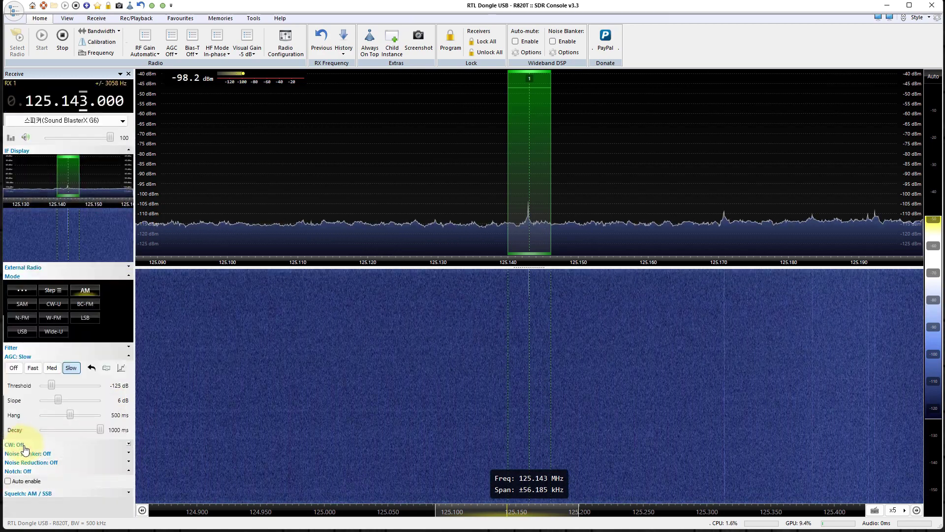
pyautogui.scroll(-1, 87, 476)
pyautogui.scroll(-1, 86, 477)
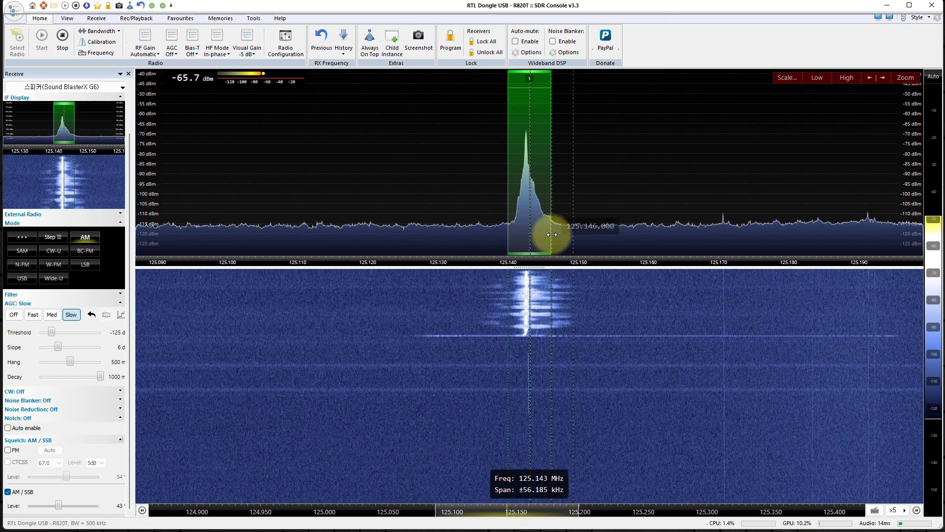
pyautogui.moveTo(551, 235); pyautogui.dragTo(556, 234)
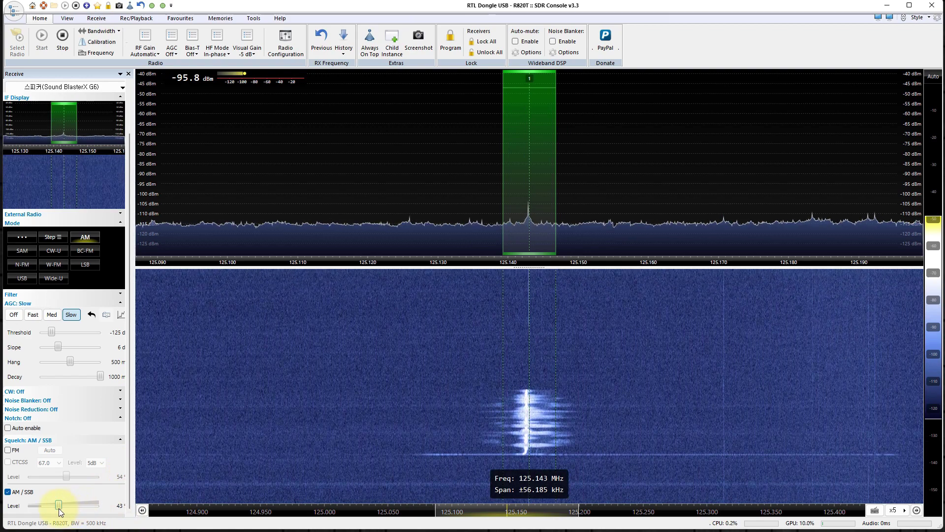
pyautogui.moveTo(58, 508)
pyautogui.mouseDown()
pyautogui.moveTo(43, 504)
pyautogui.moveTo(57, 504)
pyautogui.mouseUp()
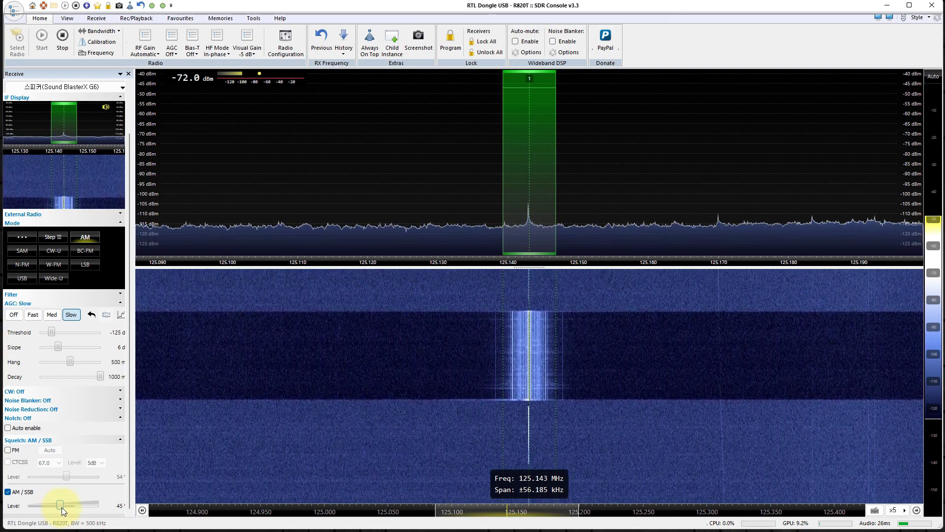
pyautogui.click(60, 506)
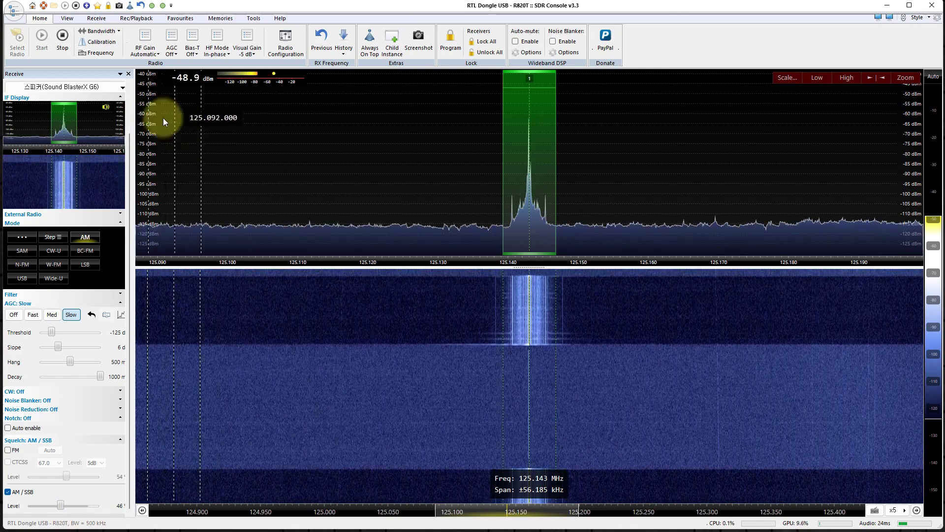
# Step: Review the available radio bandwidths, keeping 500 kHz selected, and return to the RX 1 frequency display
pyautogui.click(104, 31)
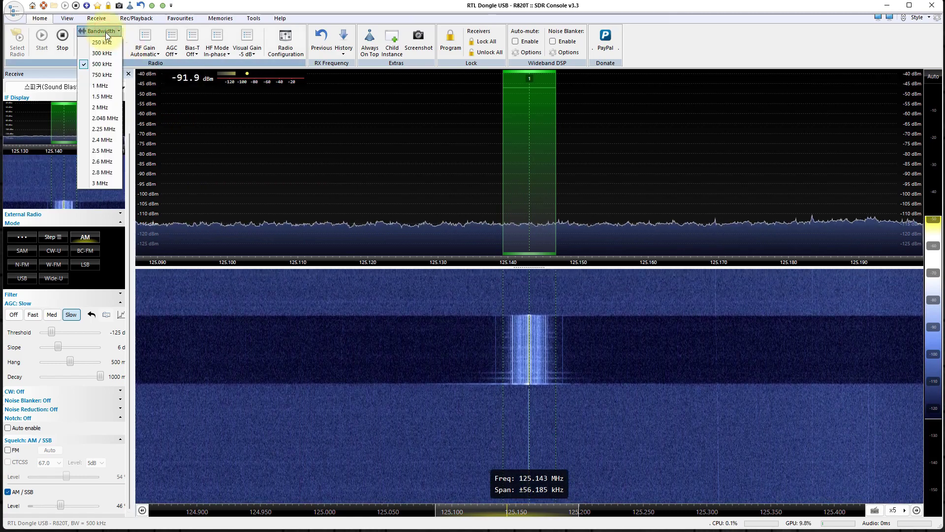
pyautogui.click(103, 63)
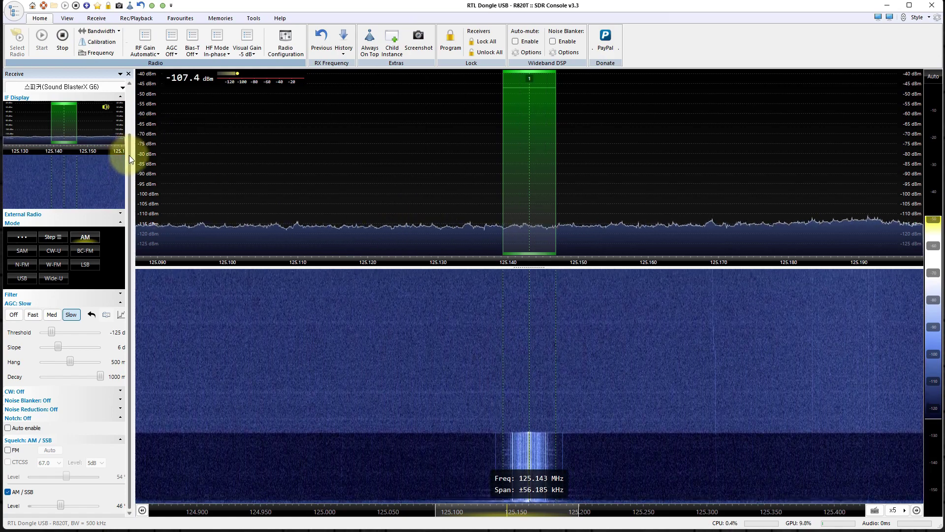
pyautogui.moveTo(128, 155); pyautogui.dragTo(133, 87)
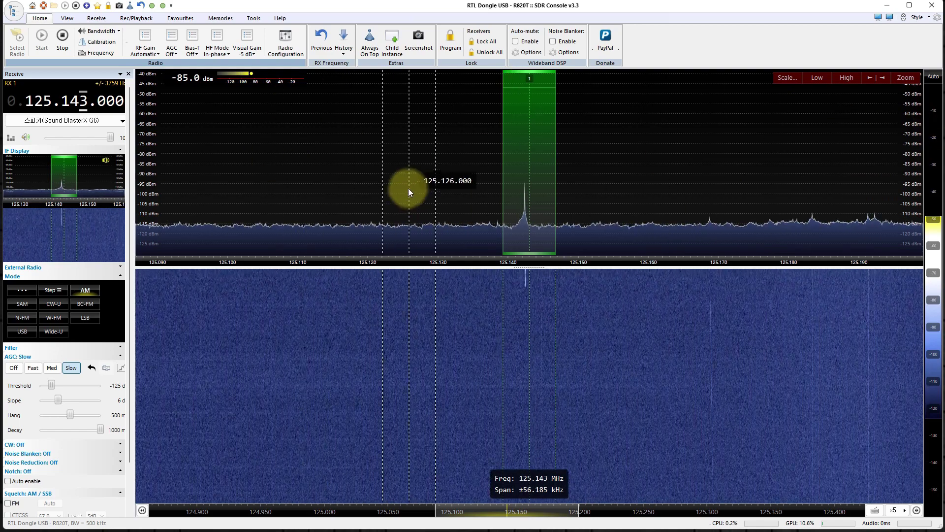
# Step: Try the Mother Nature, Radar Glow and SpectraVue waterfall colours and restore Blue and White
pyautogui.click(68, 19)
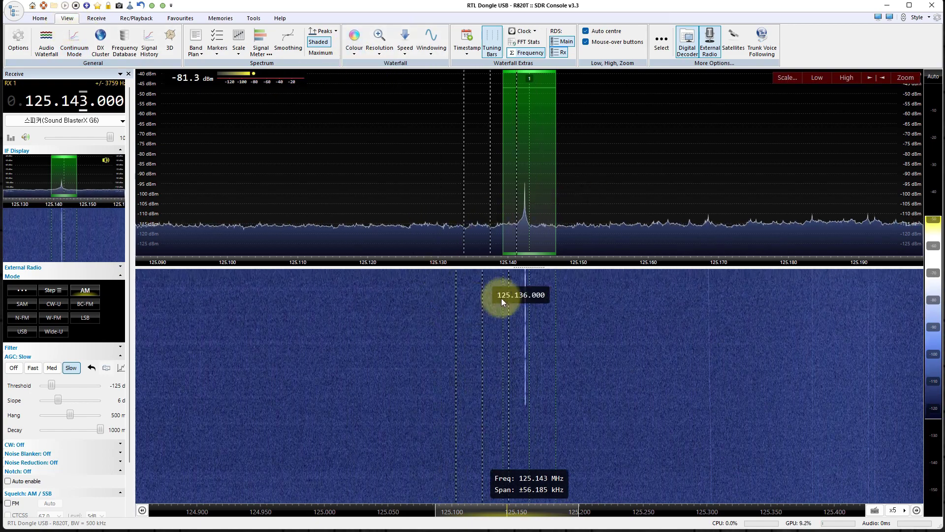
pyautogui.click(354, 50)
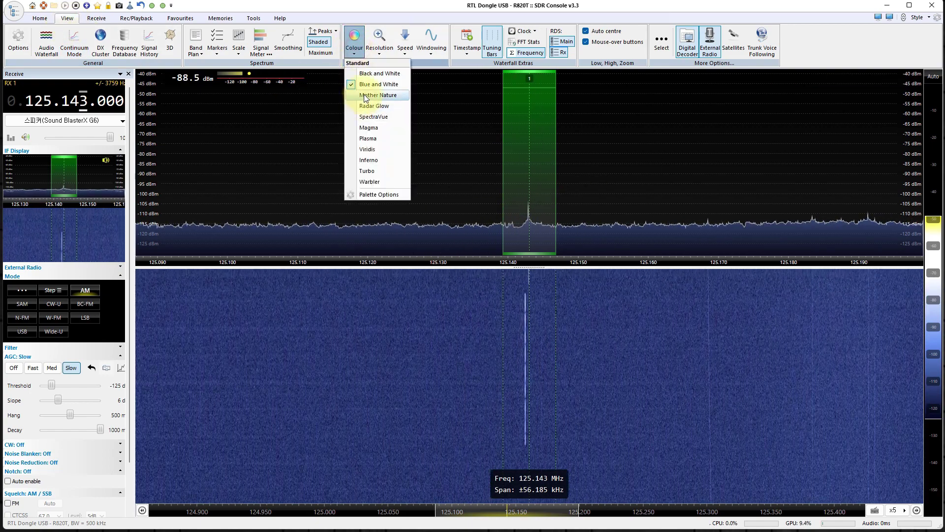
pyautogui.click(374, 95)
pyautogui.click(353, 44)
pyautogui.click(369, 106)
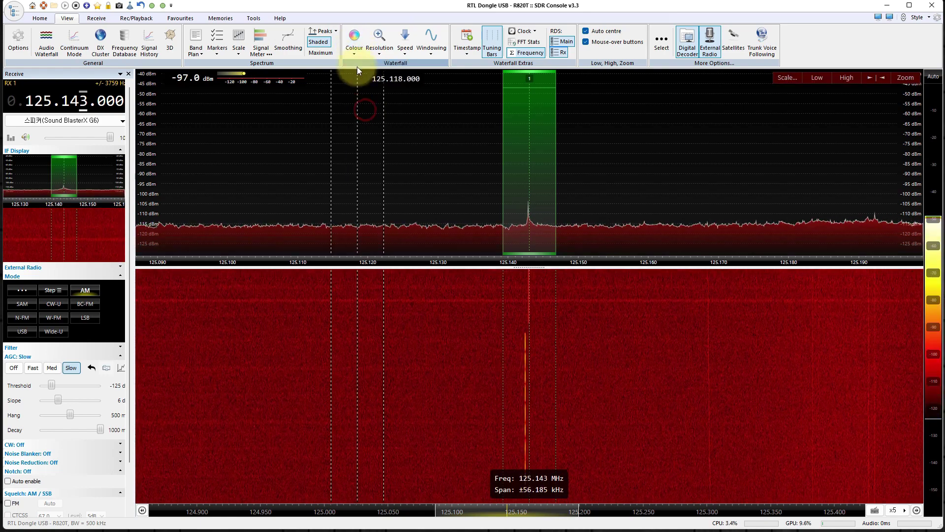
pyautogui.click(353, 44)
pyautogui.click(363, 116)
pyautogui.click(355, 47)
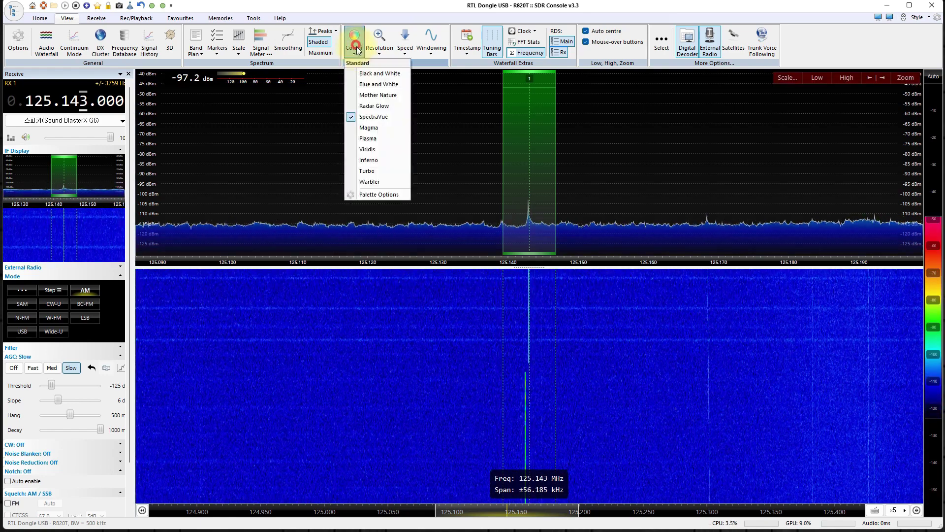
pyautogui.click(364, 84)
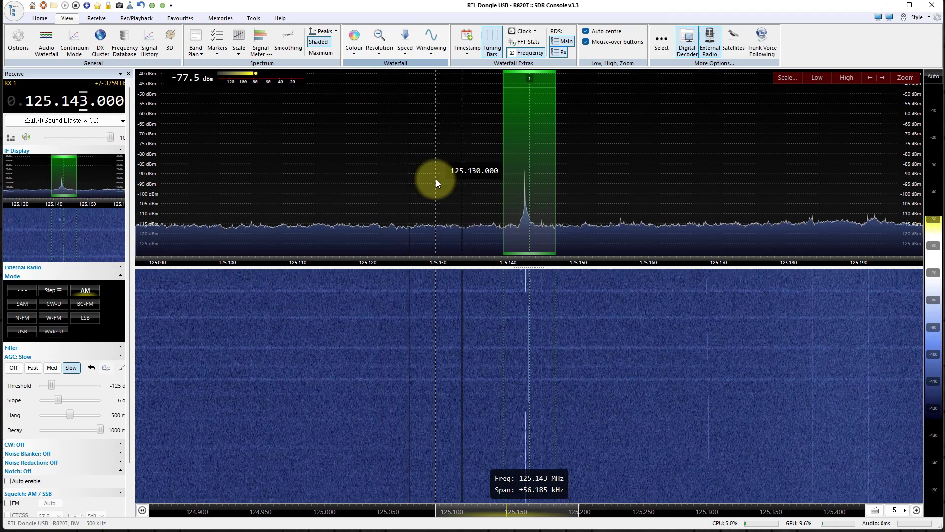